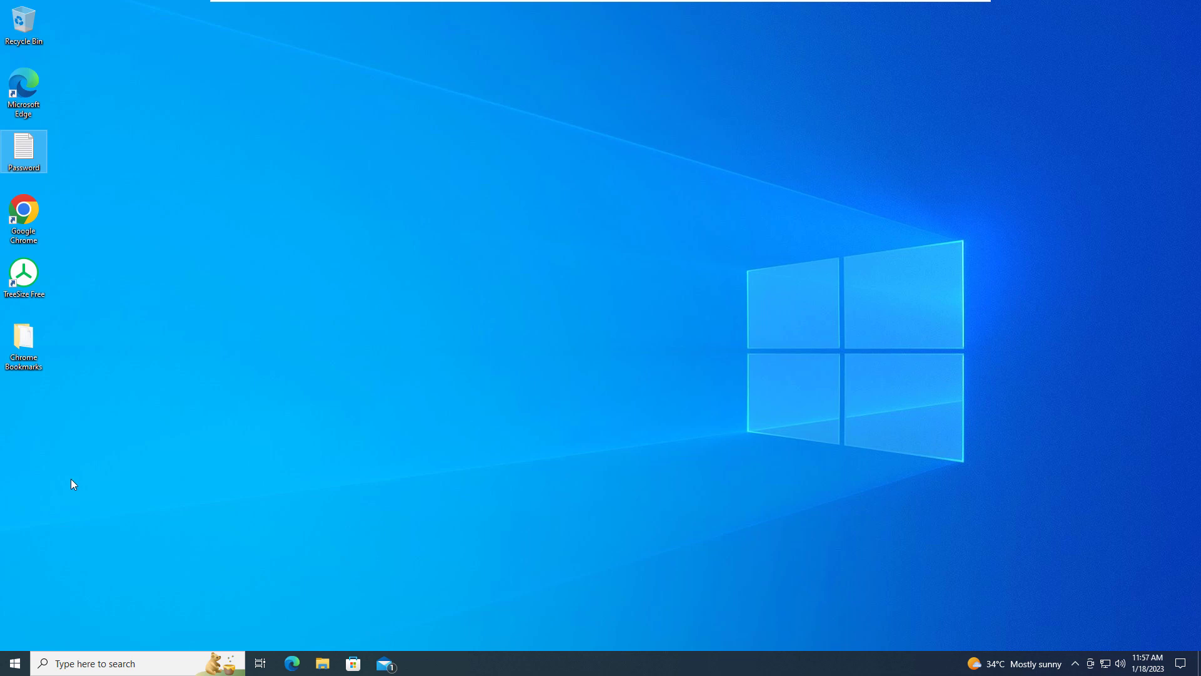
Step: Glance at the Start menu power options, dismiss them, and start a taskbar search
click(14, 666)
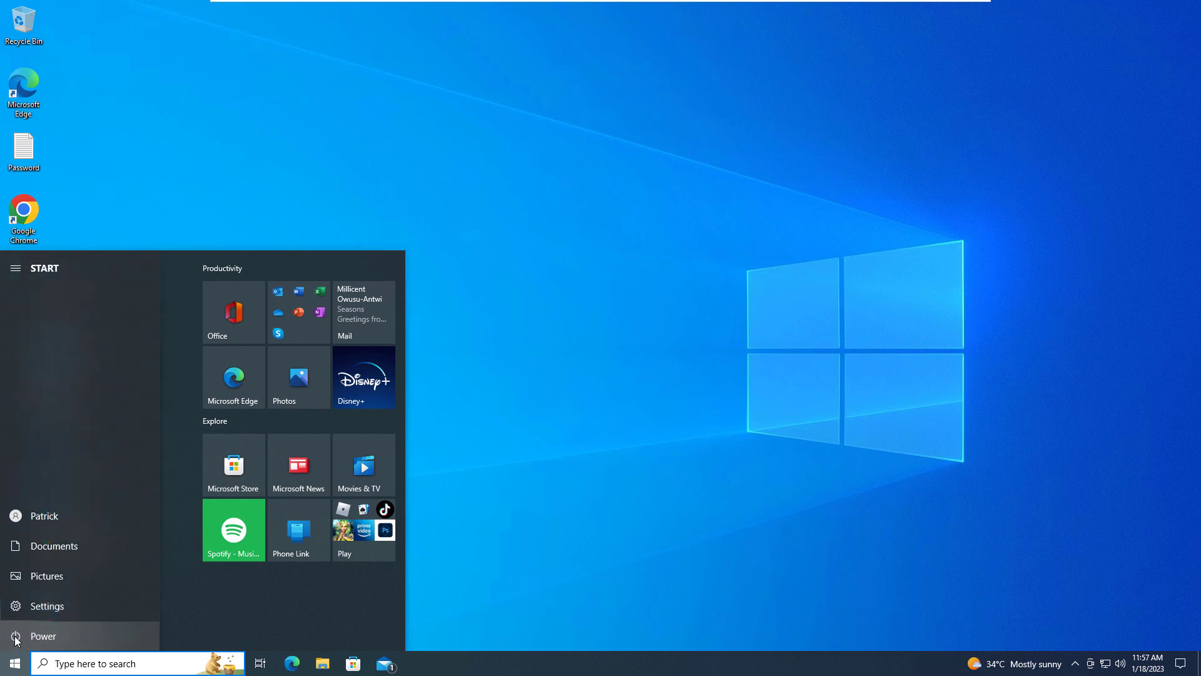
click(17, 638)
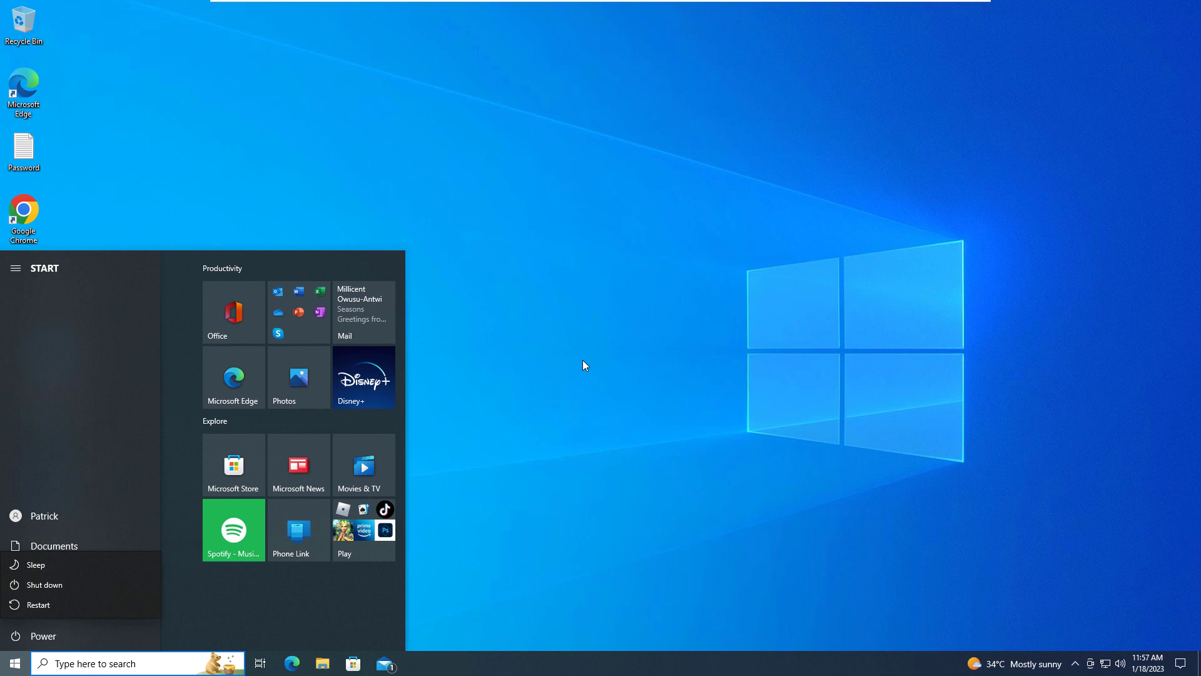
key(Escape)
key(Escape)
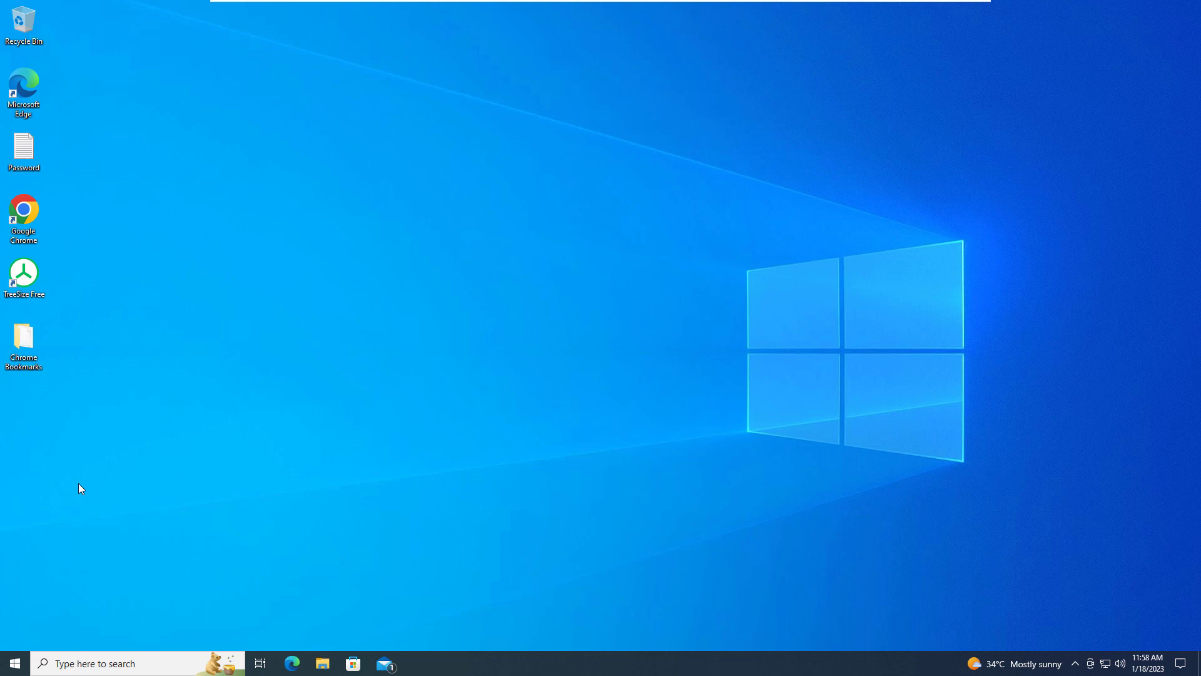
click(83, 664)
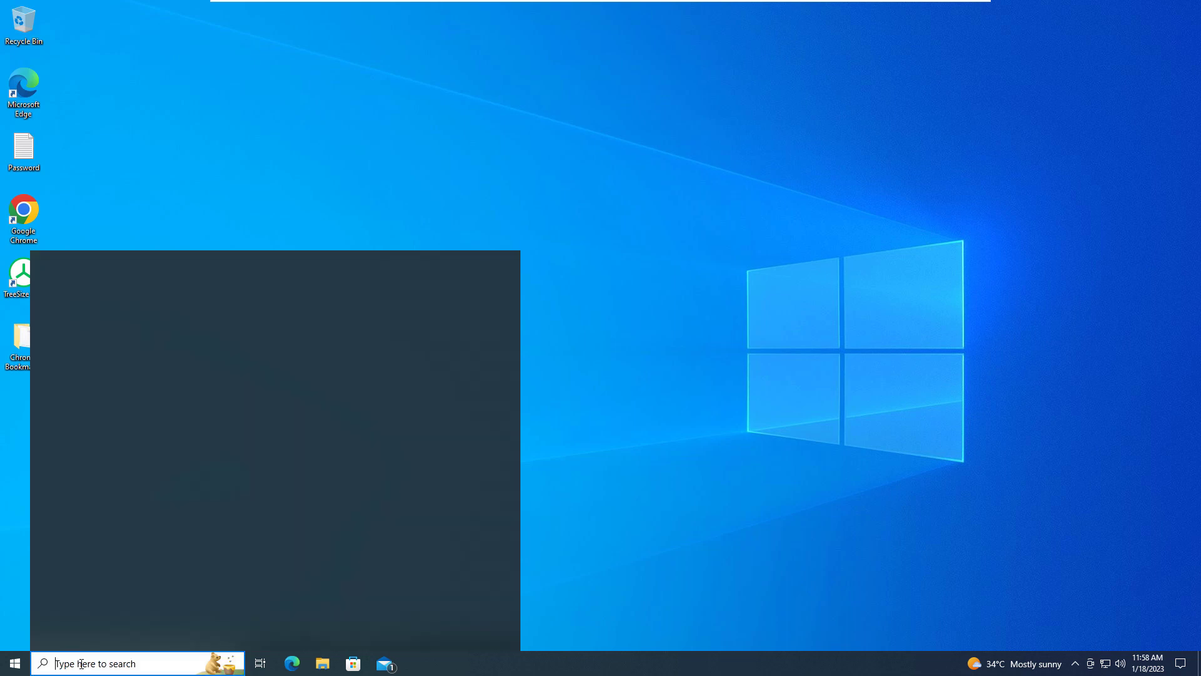
text(c)
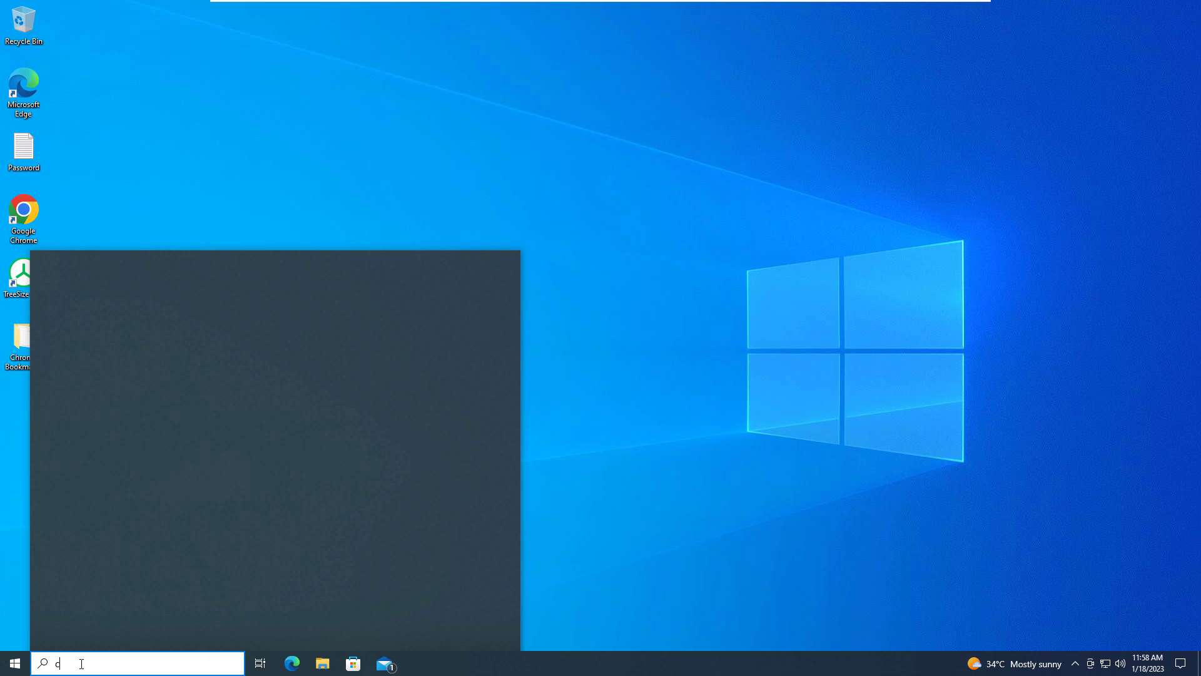
text(md)
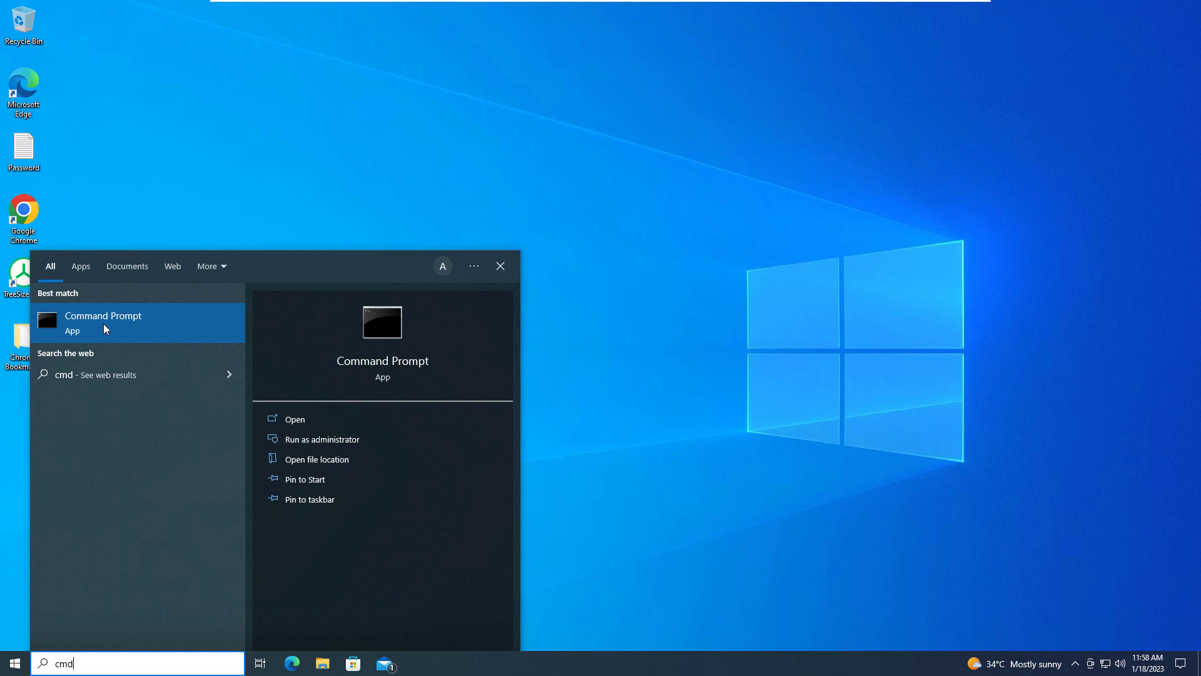
Step: Launch Command Prompt, nudge its window, and run shutdown /r /t 0 to restart immediately
click(105, 328)
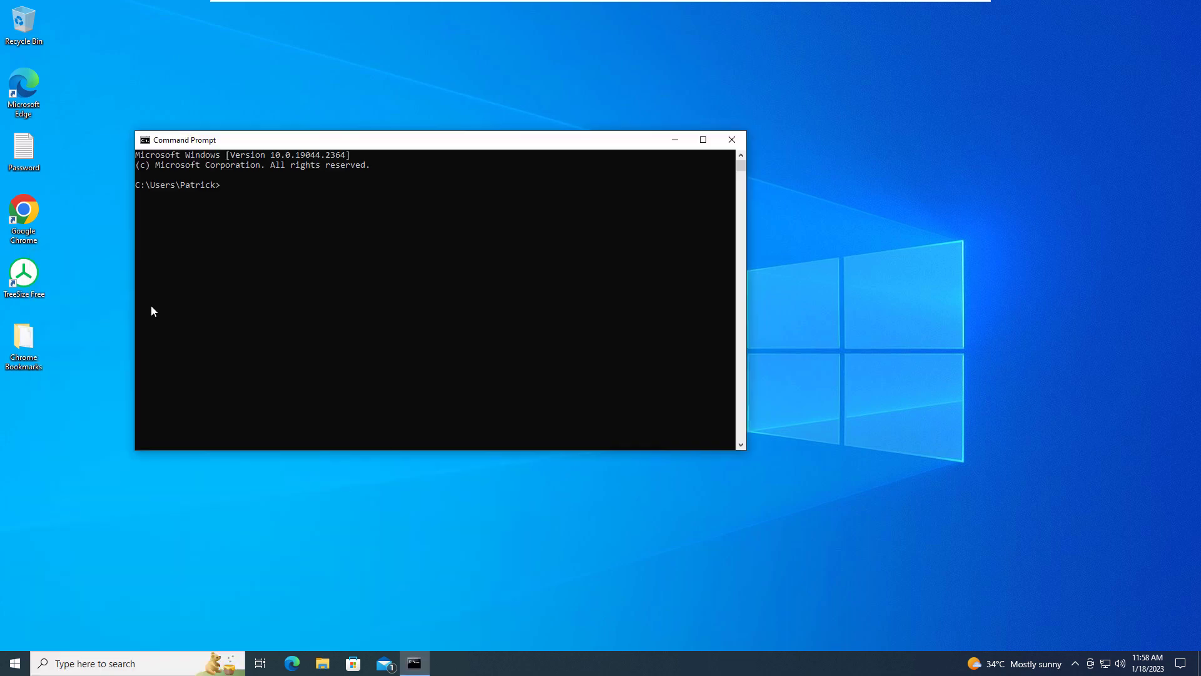
drag(320, 141, 292, 161)
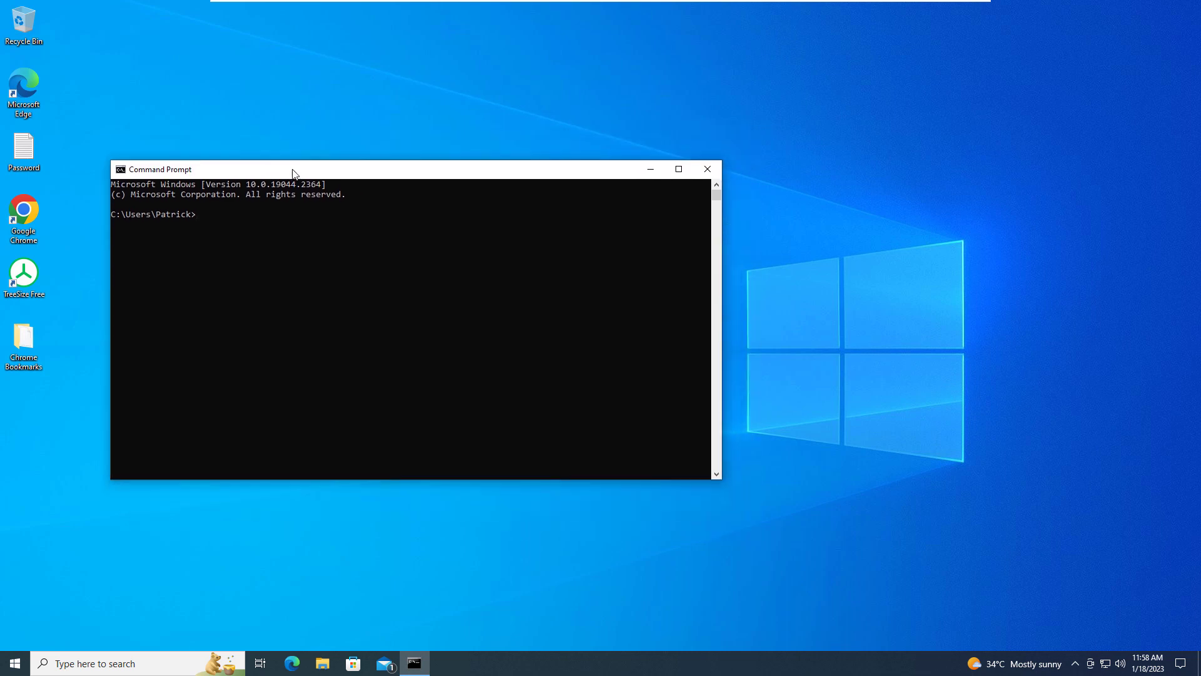
click(232, 204)
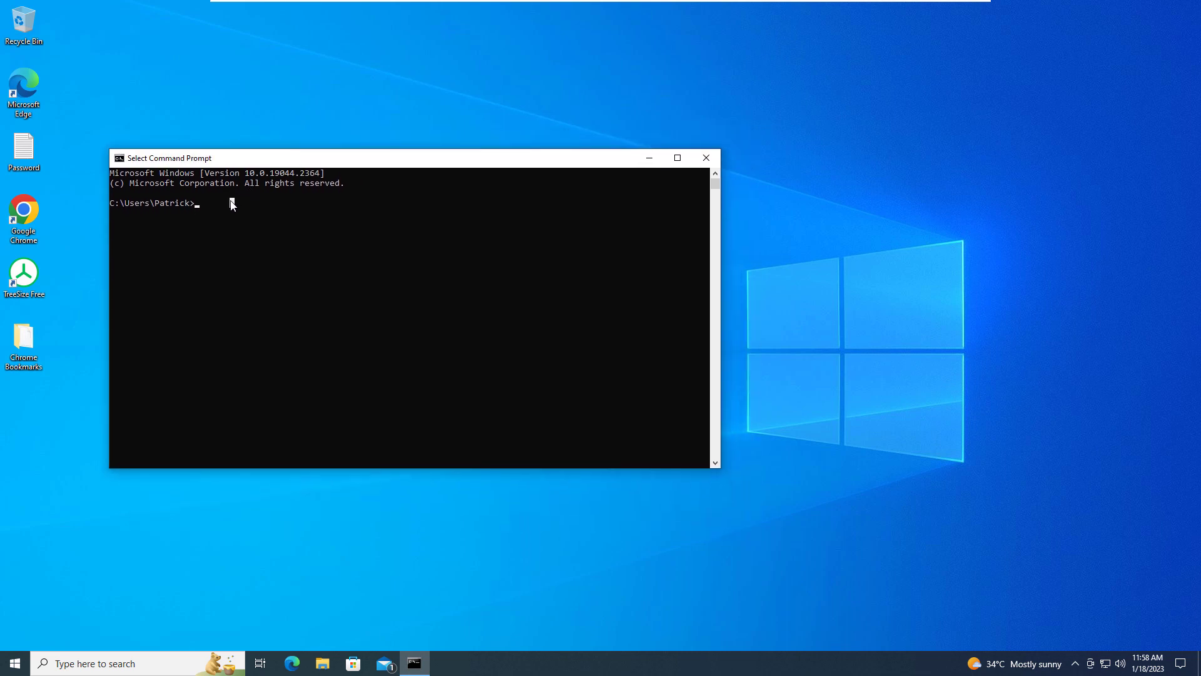
text(s)
text(/r)
text(/t)
text(0)
key(Return)
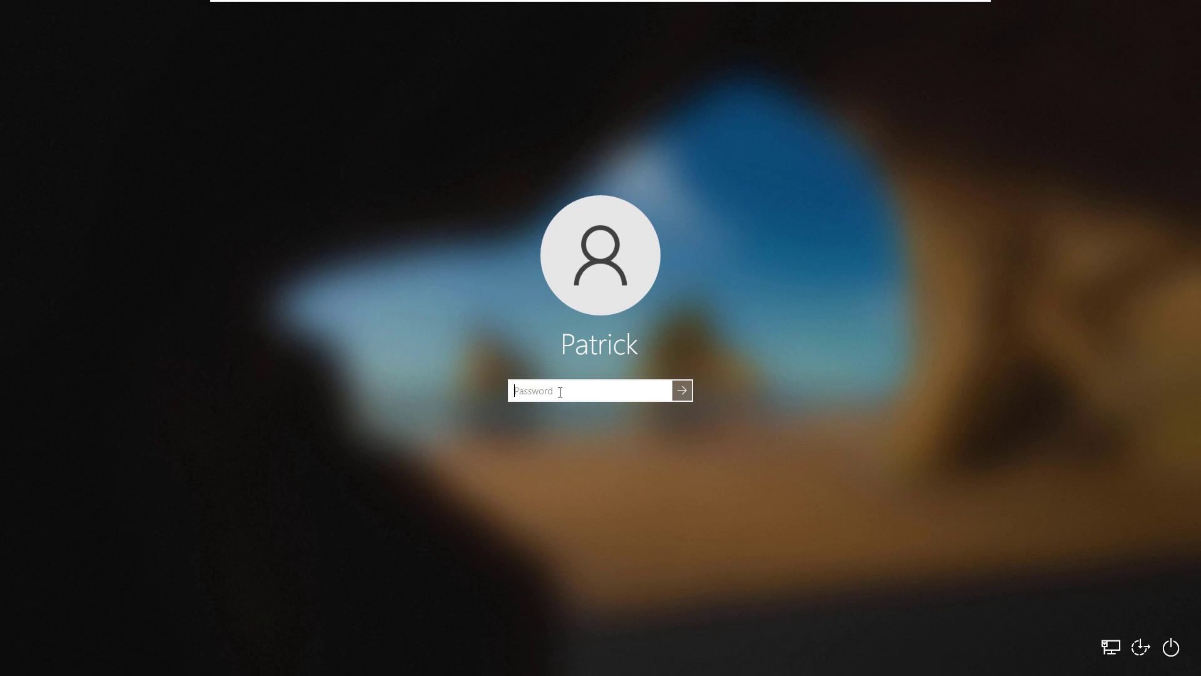
text(*******)
text(****)
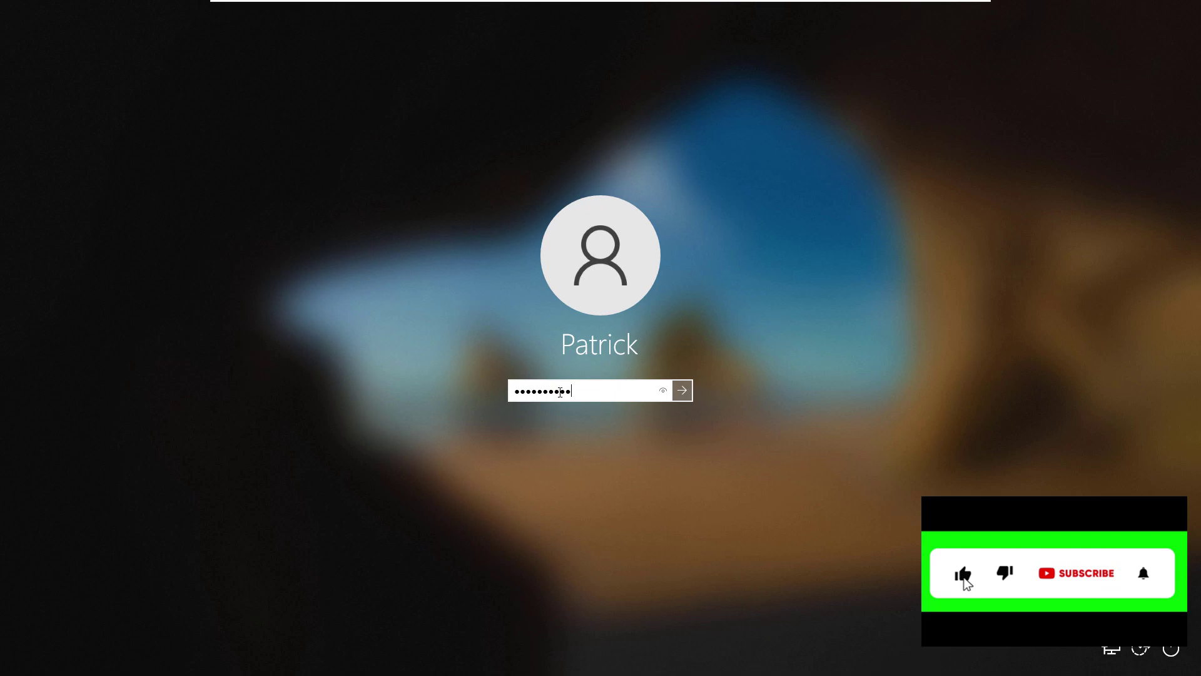
Step: Submit the account password to sign back in after the restart
key(Return)
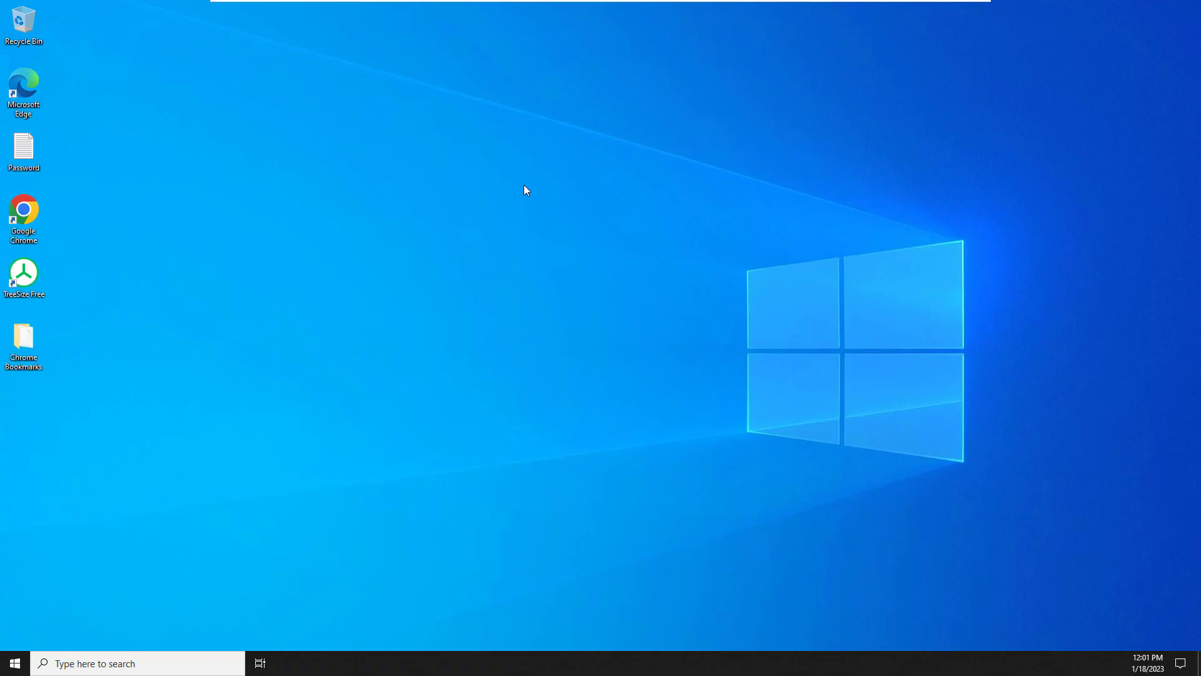
Step: Refresh the desktop four times from its right-click menu
right_click(524, 190)
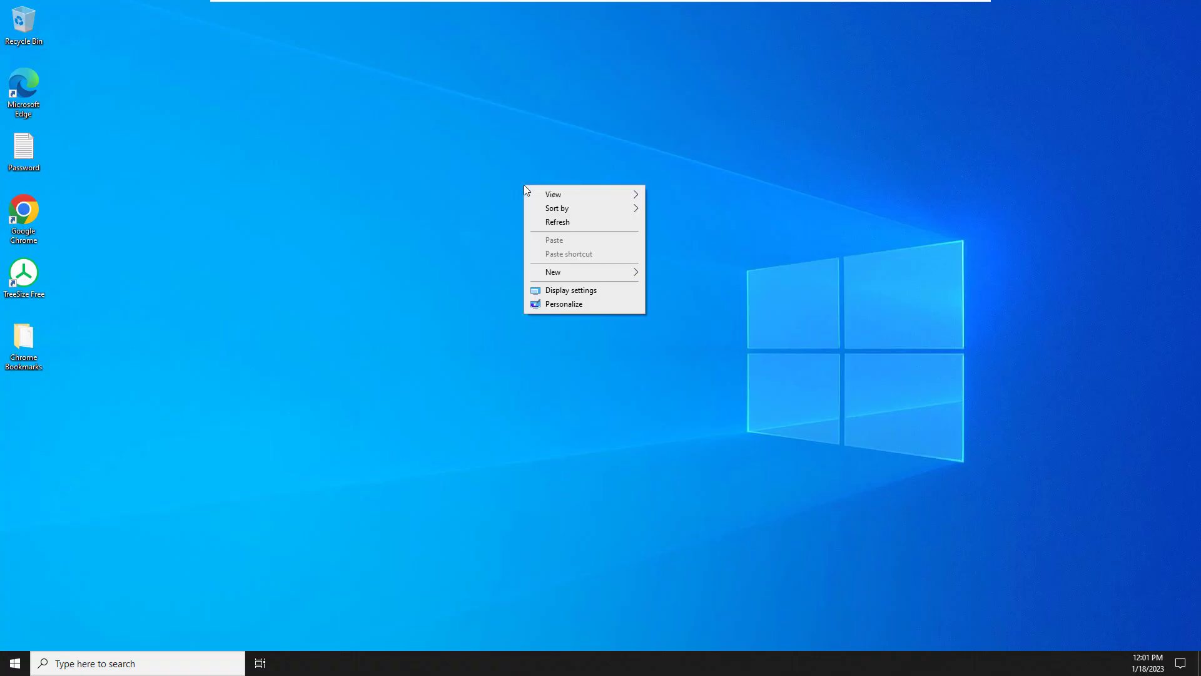
click(568, 223)
right_click(401, 236)
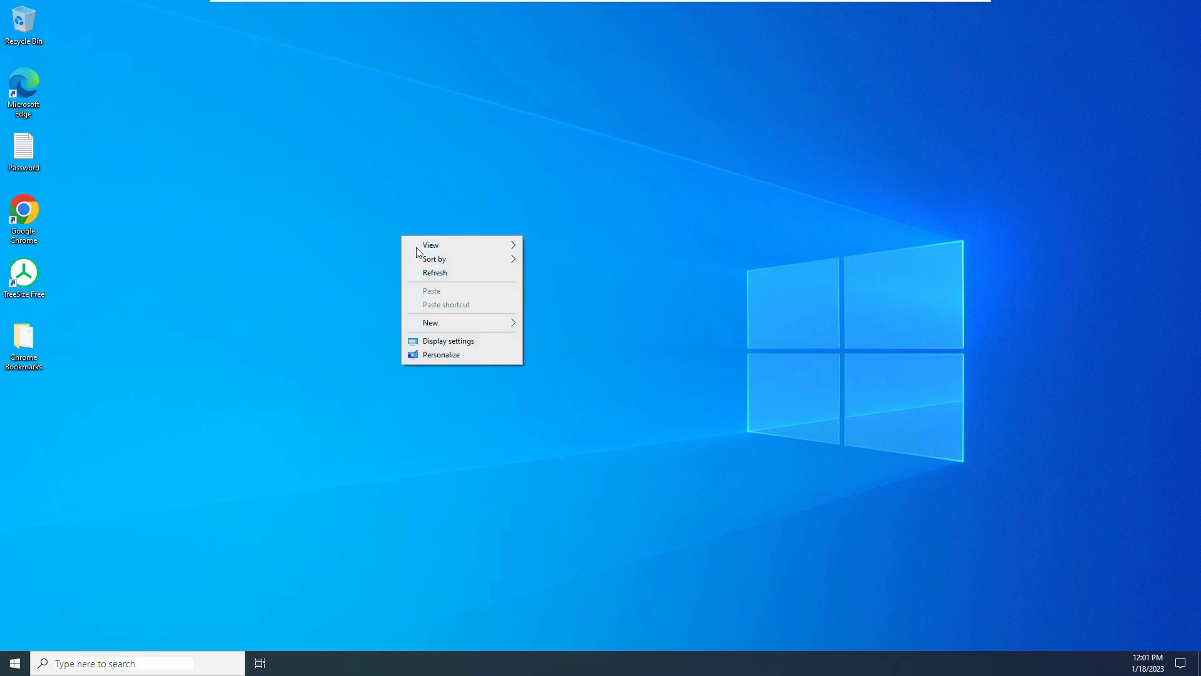
click(444, 273)
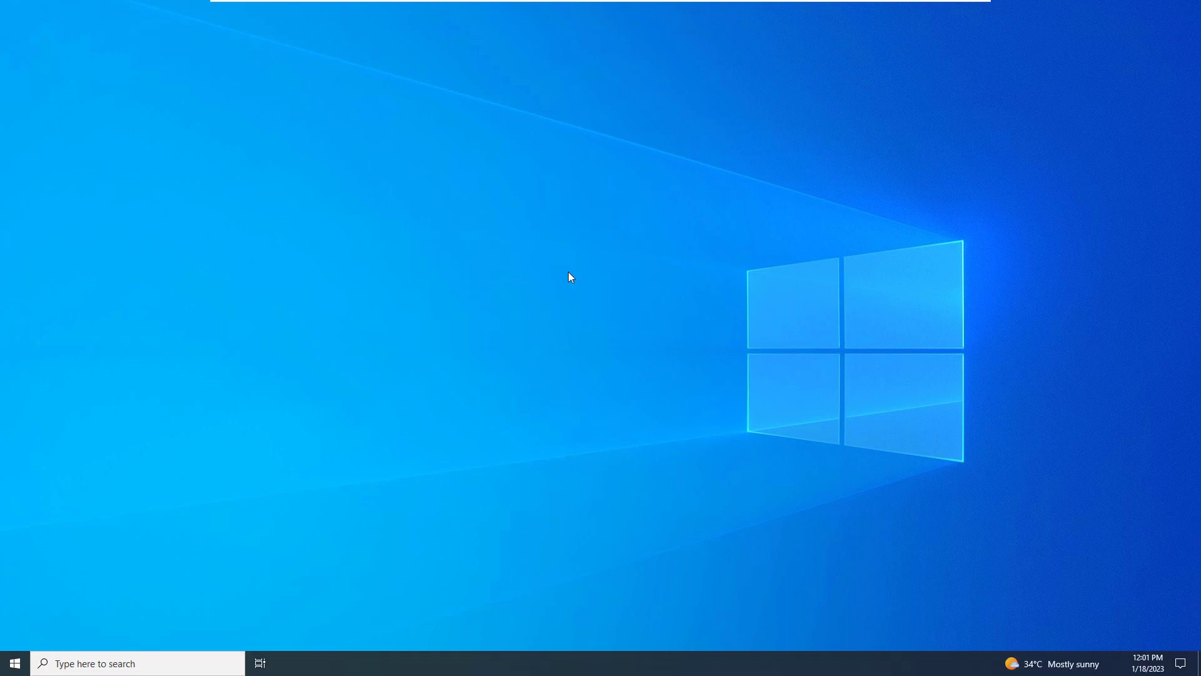
right_click(569, 275)
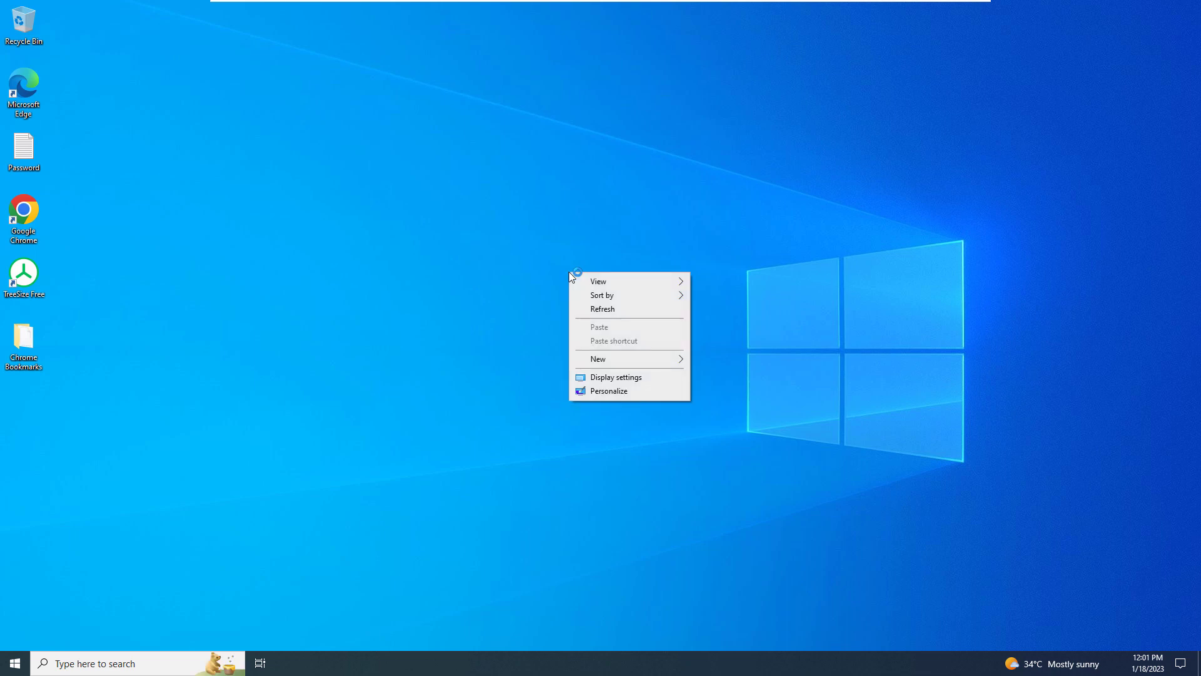
click(609, 311)
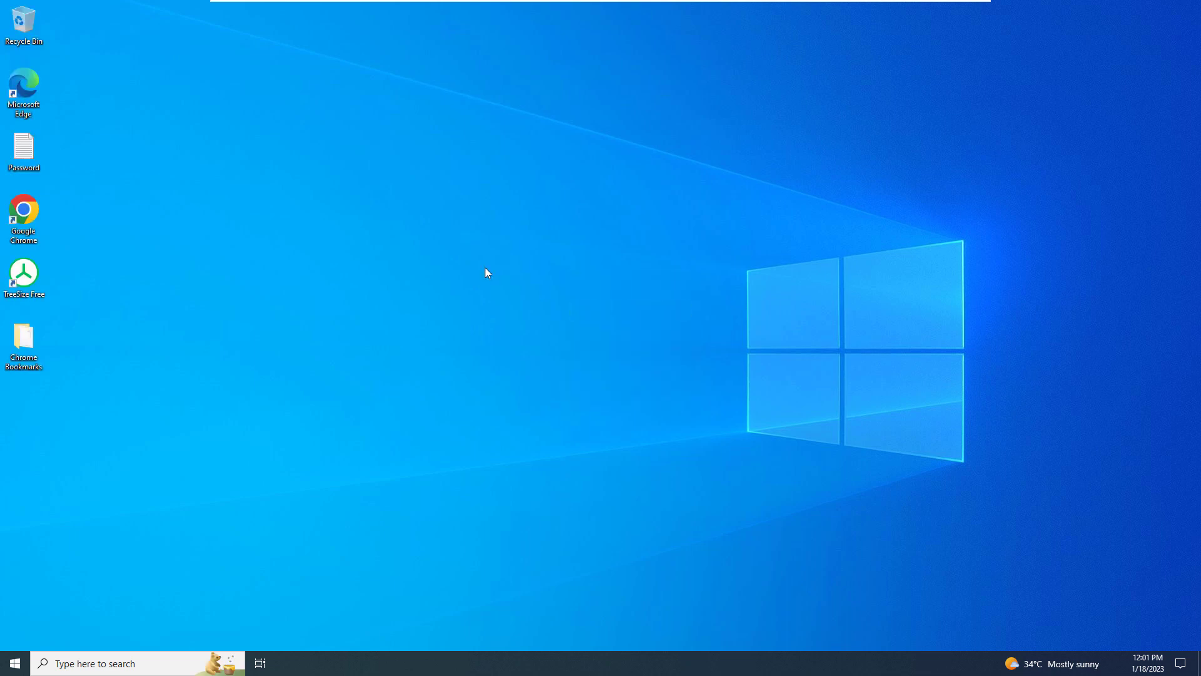
right_click(487, 272)
click(508, 307)
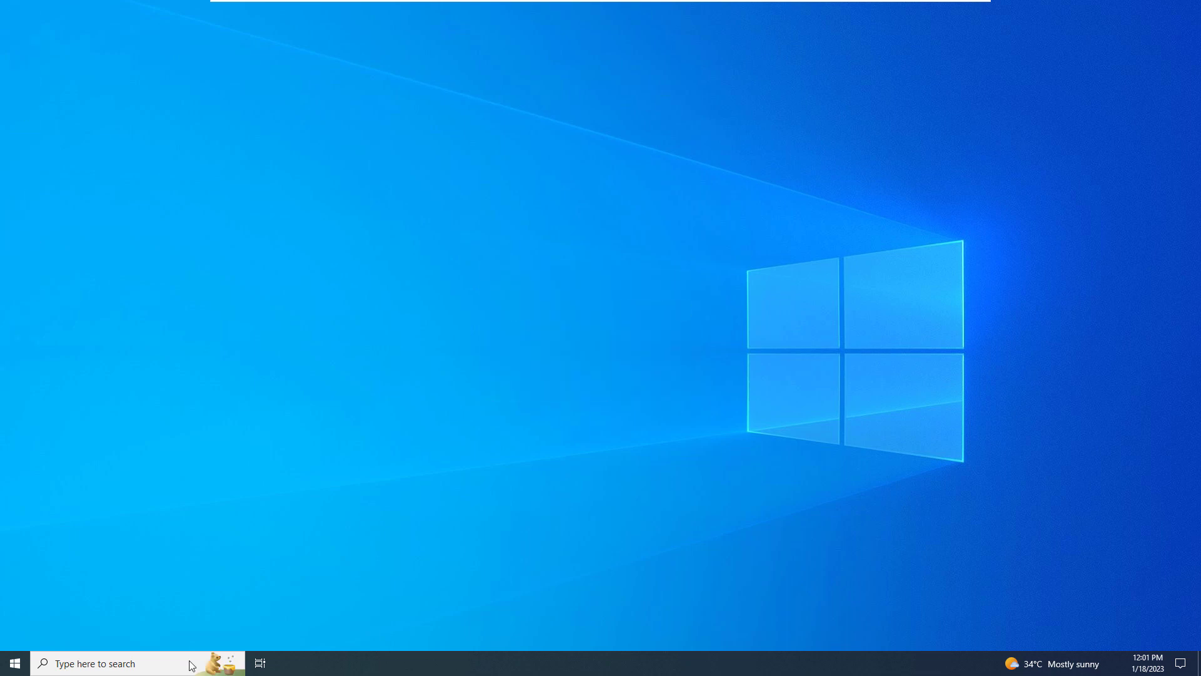
Step: Search Windows and launch Command Prompt from the results
click(90, 664)
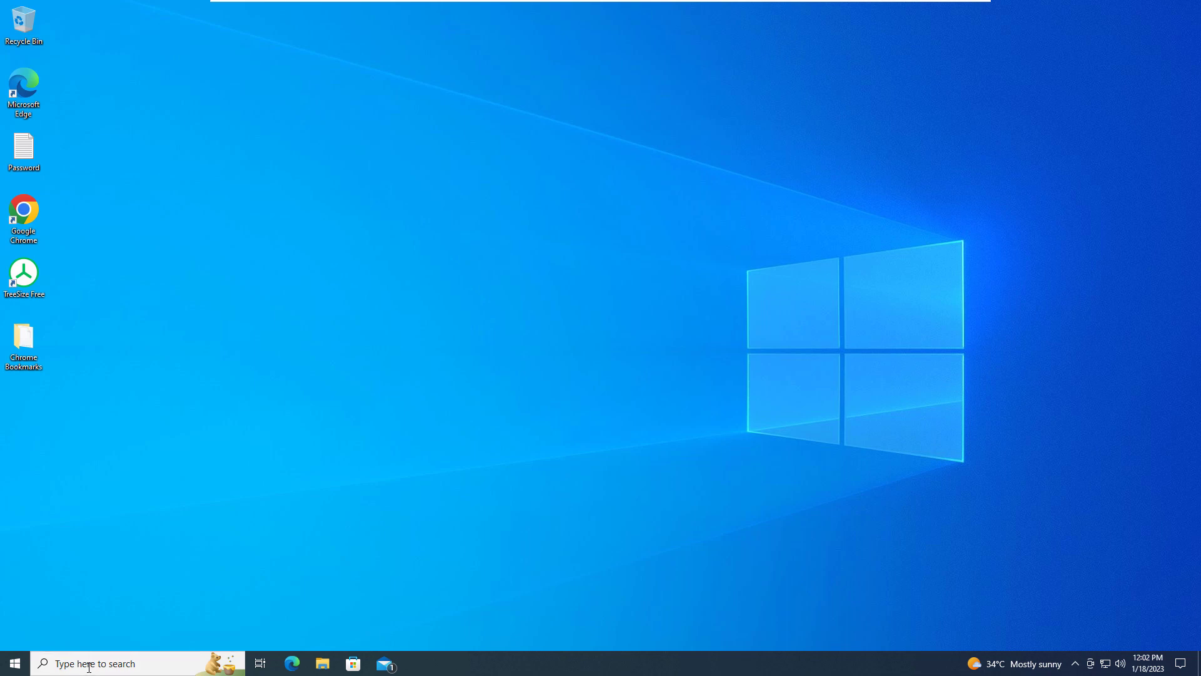
click(89, 663)
text(cmd)
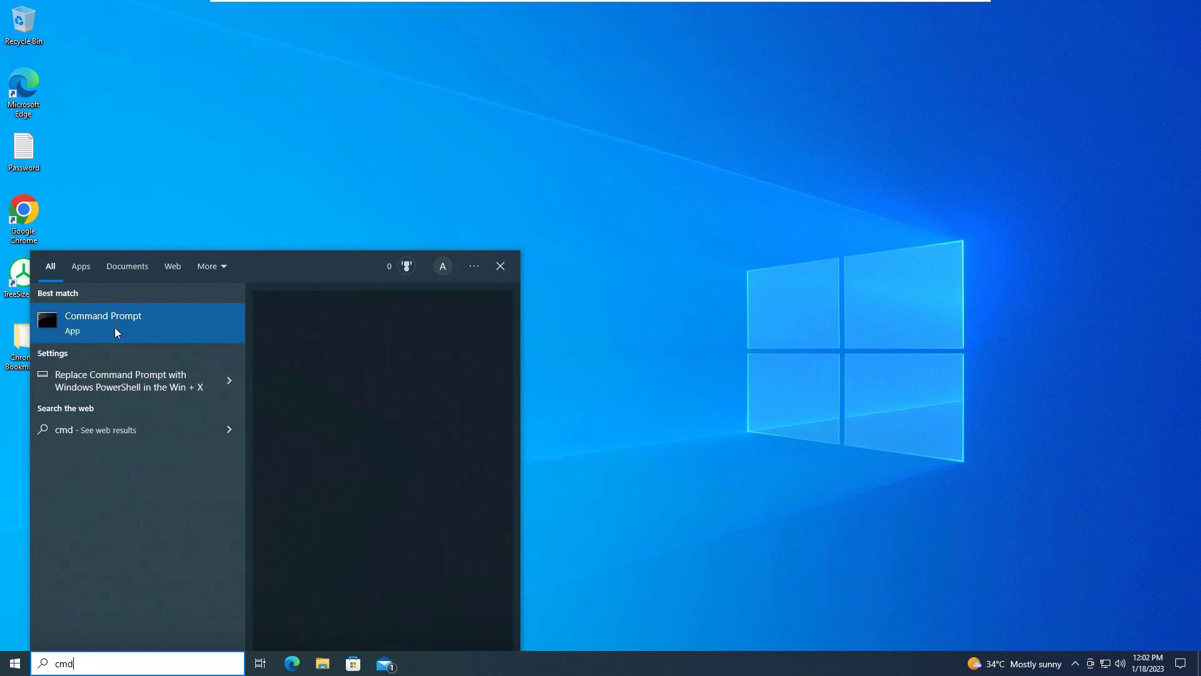
click(114, 328)
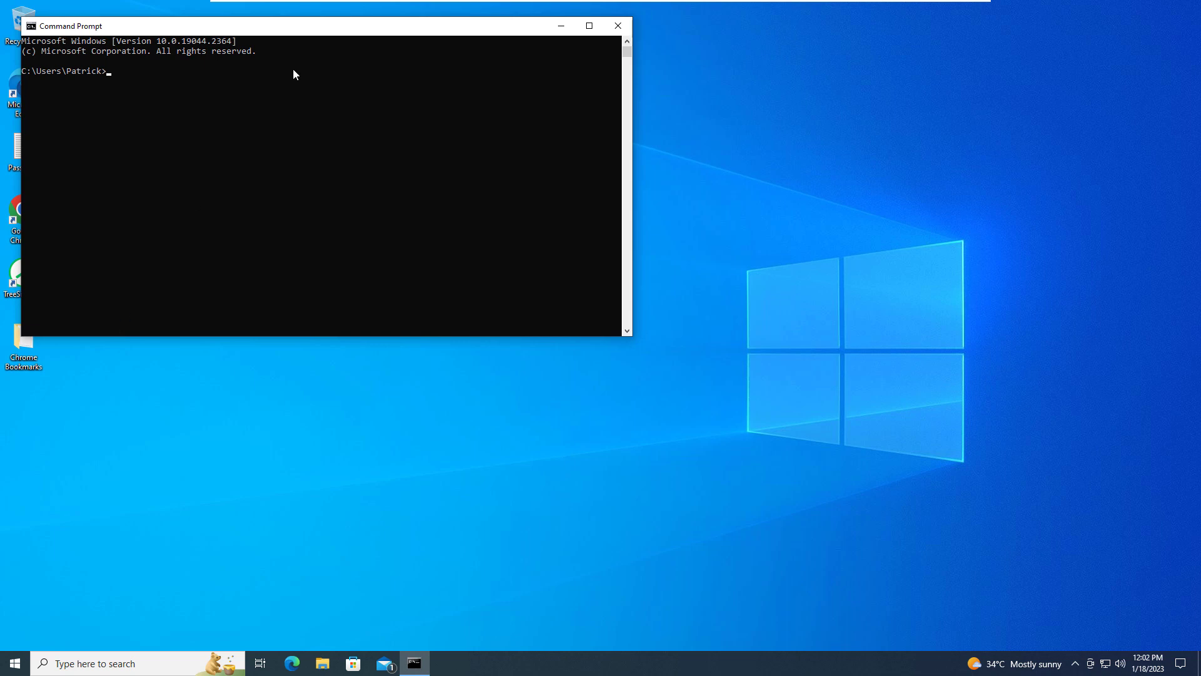
Step: Move Command Prompt toward the screen centre and run shutdown /s /t 0
drag(314, 25, 440, 136)
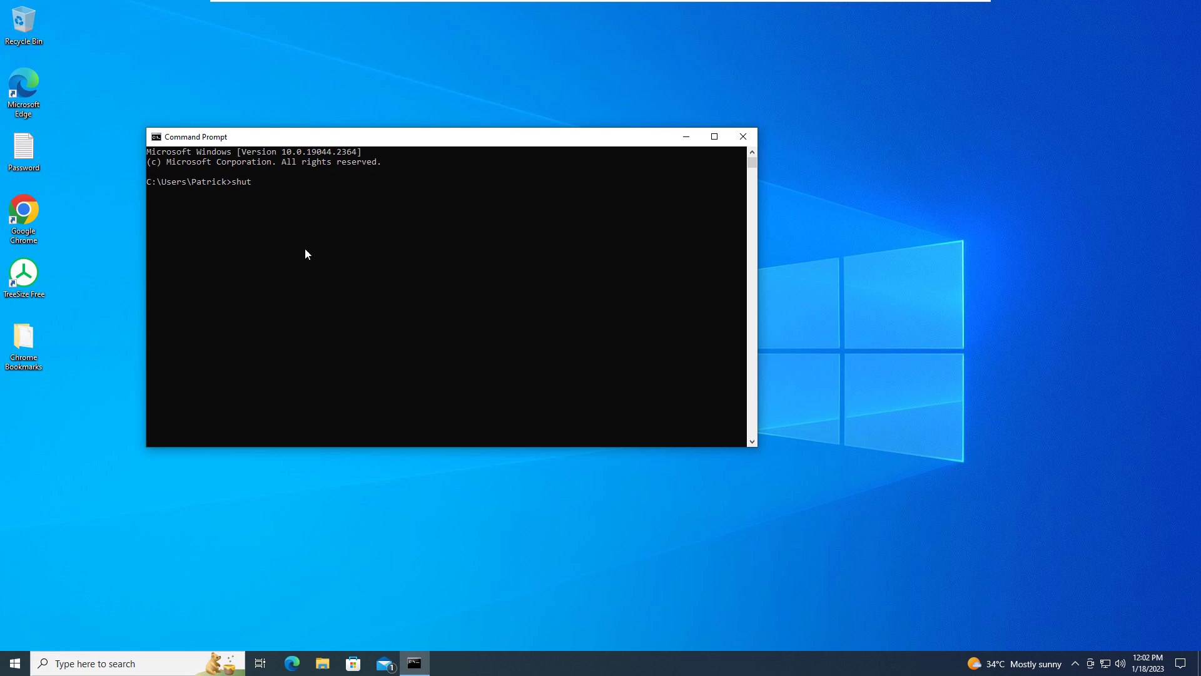
text(down )
text(/s /)
text(t)
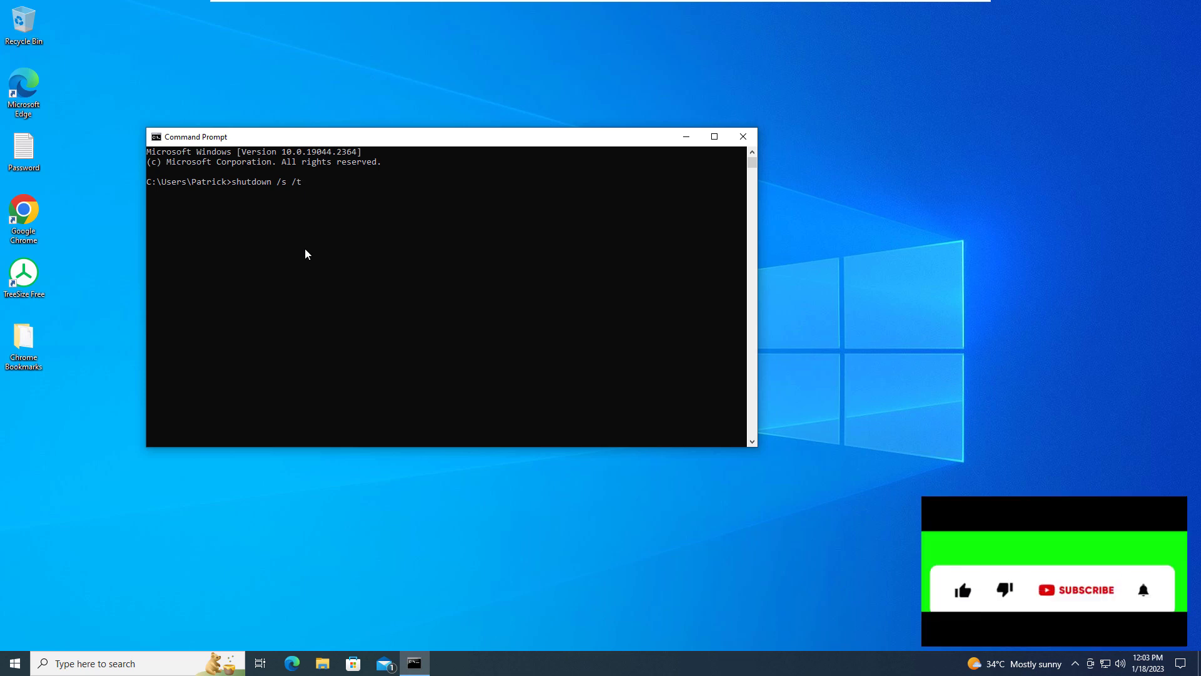
text( 0)
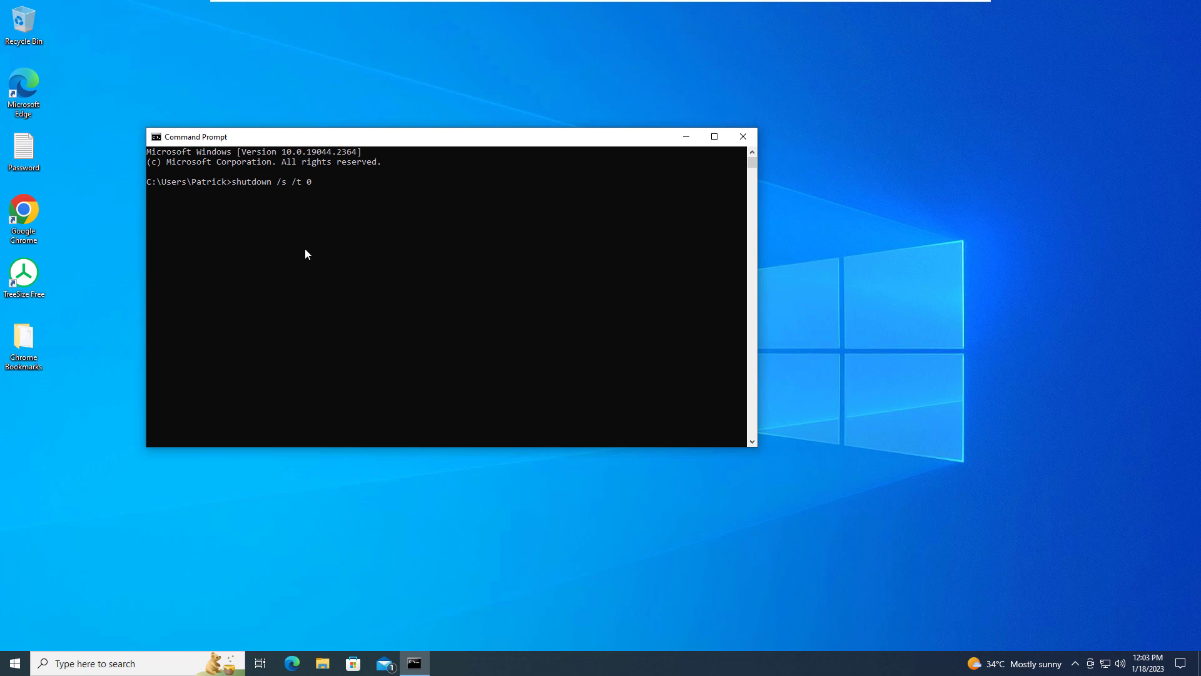
key(Return)
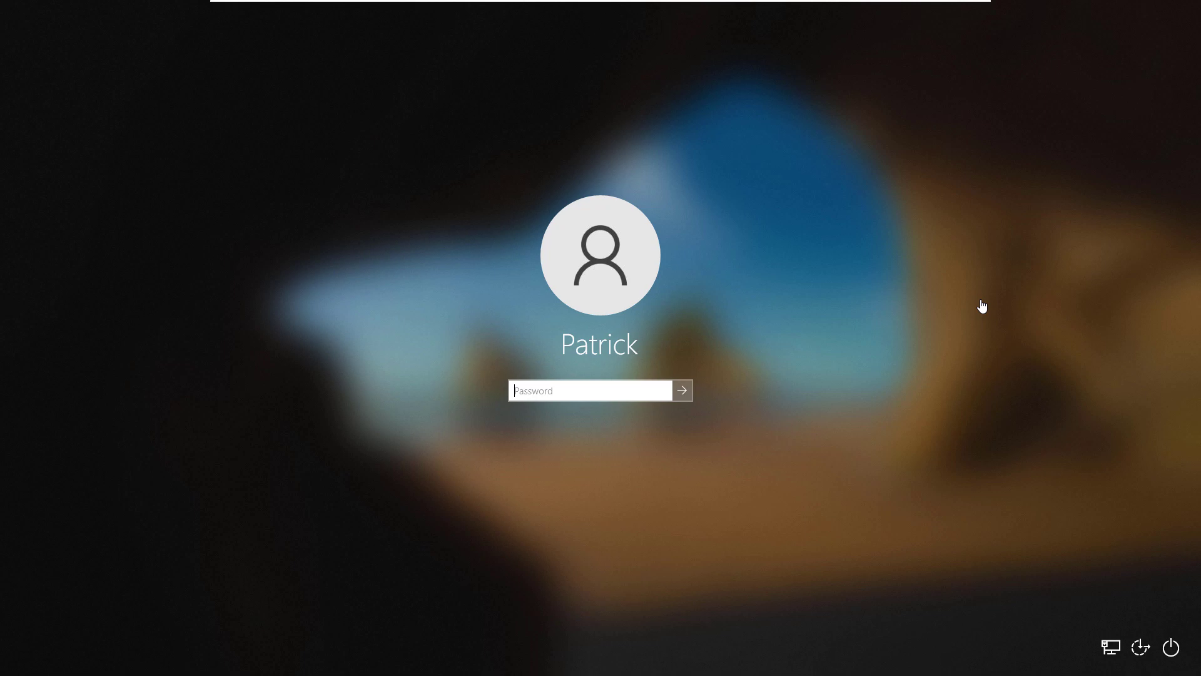
Step: Back out to the lock screen, then bring the sign-in prompt up again
key(Escape)
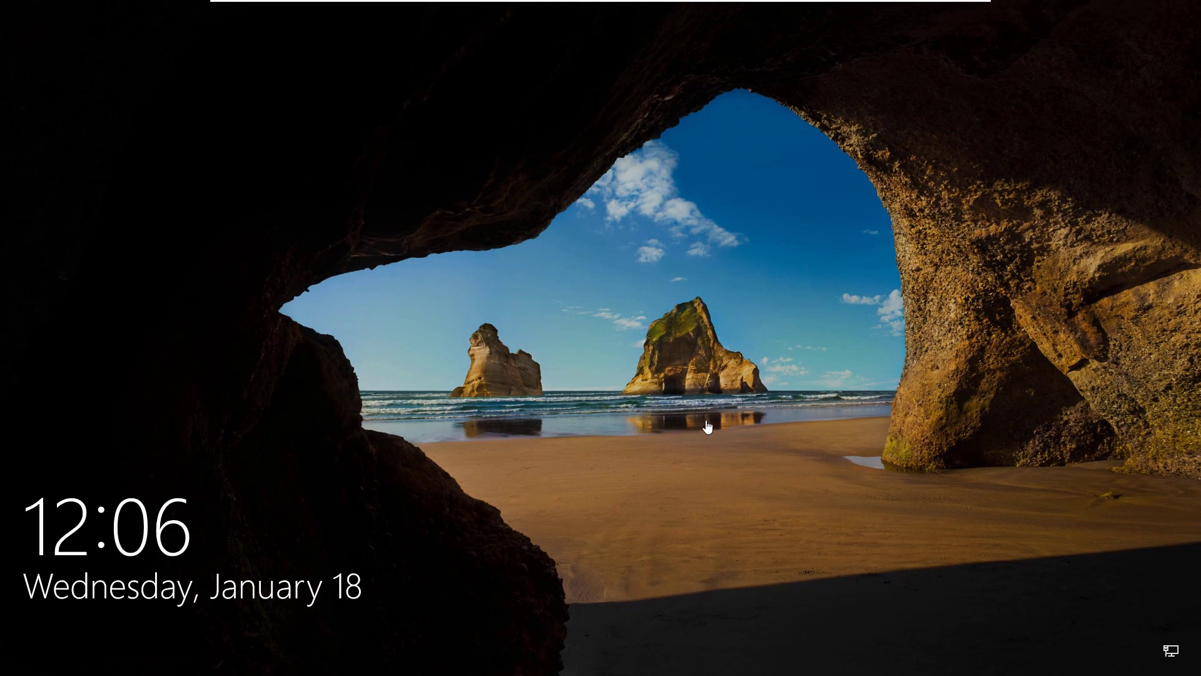
key(Return)
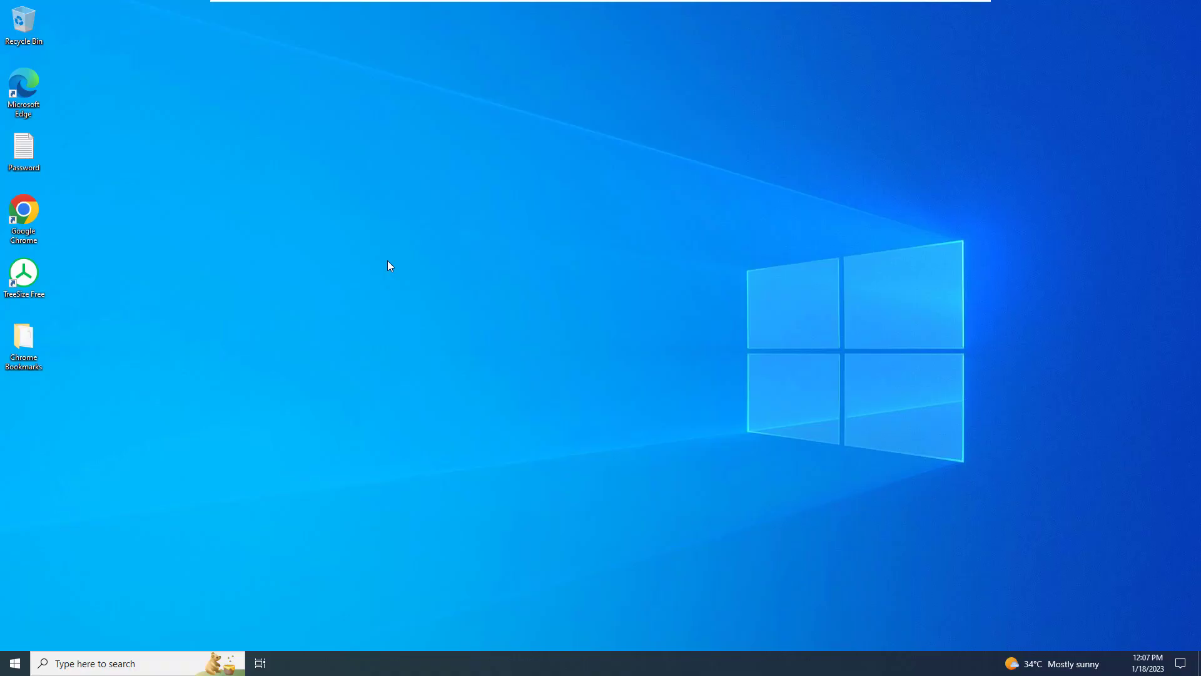
right_click(373, 318)
click(411, 354)
right_click(321, 150)
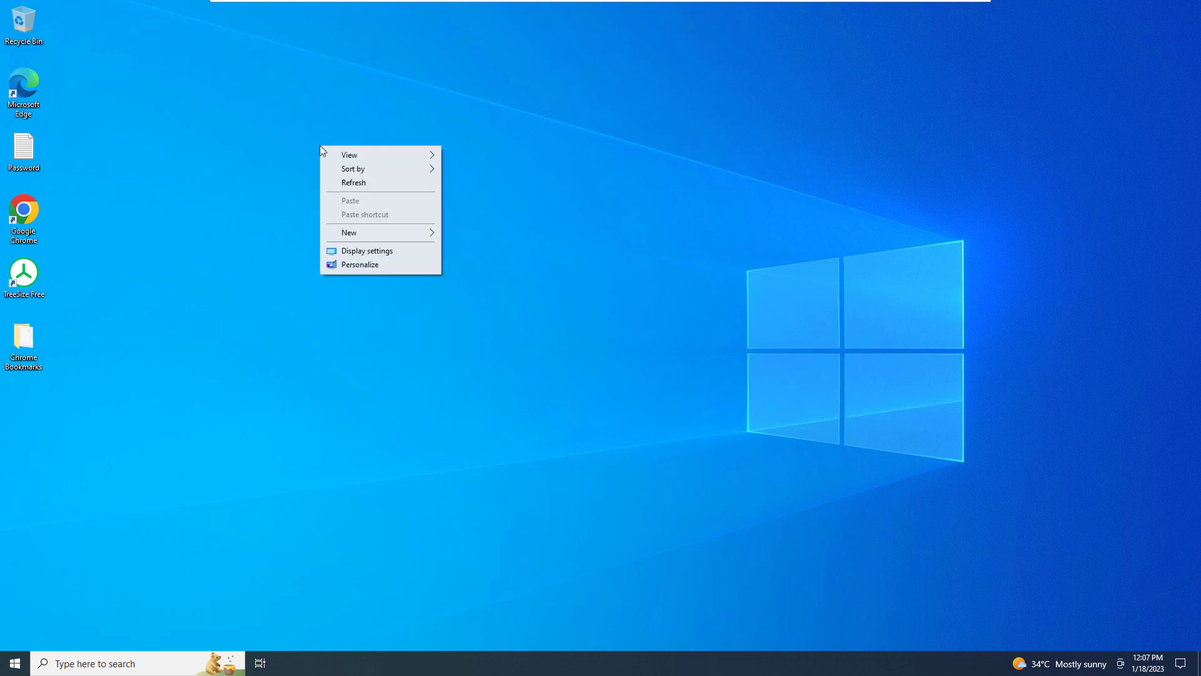
click(362, 184)
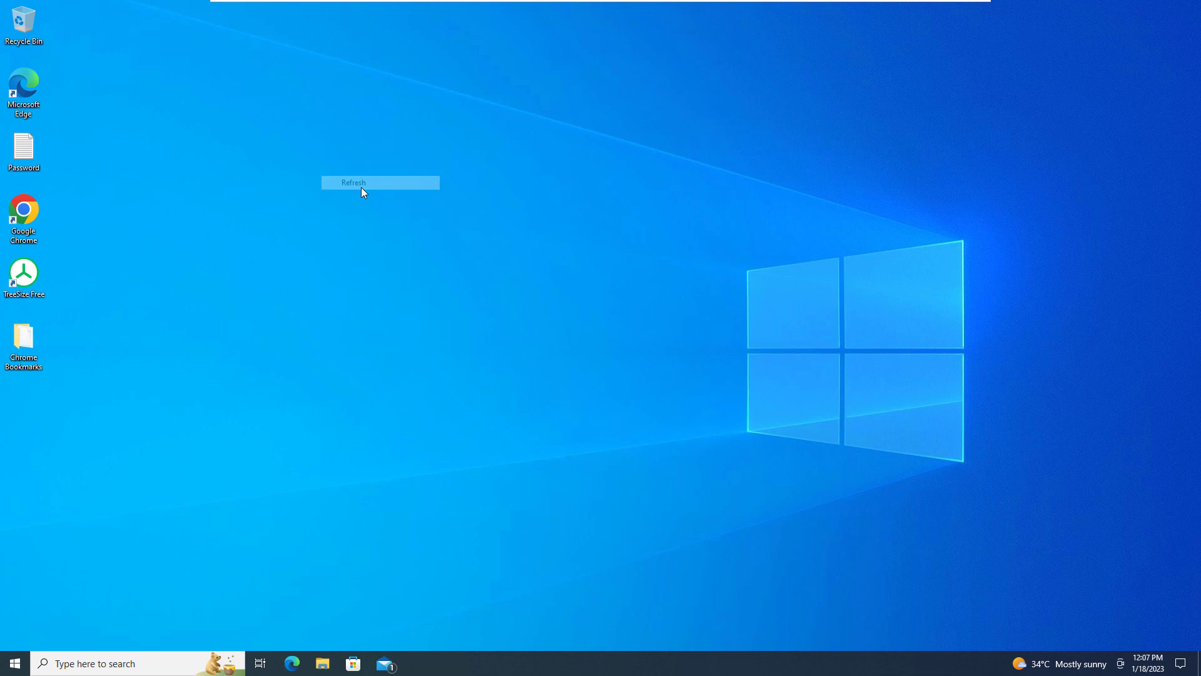
right_click(394, 251)
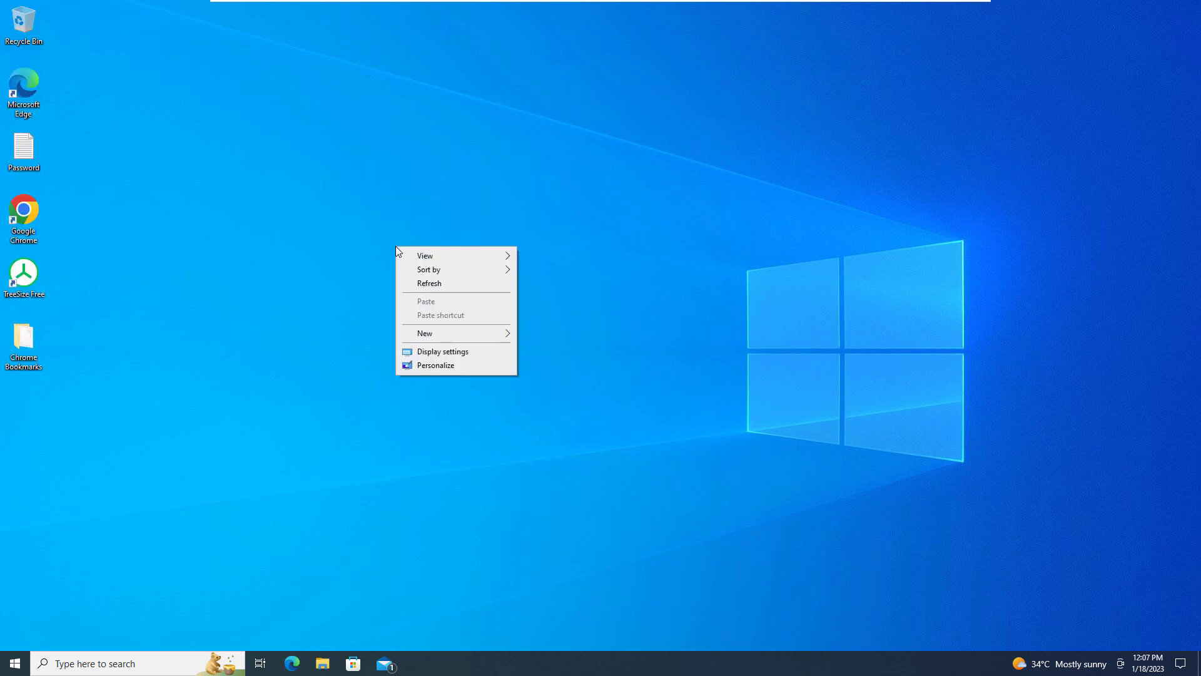
click(430, 286)
right_click(244, 201)
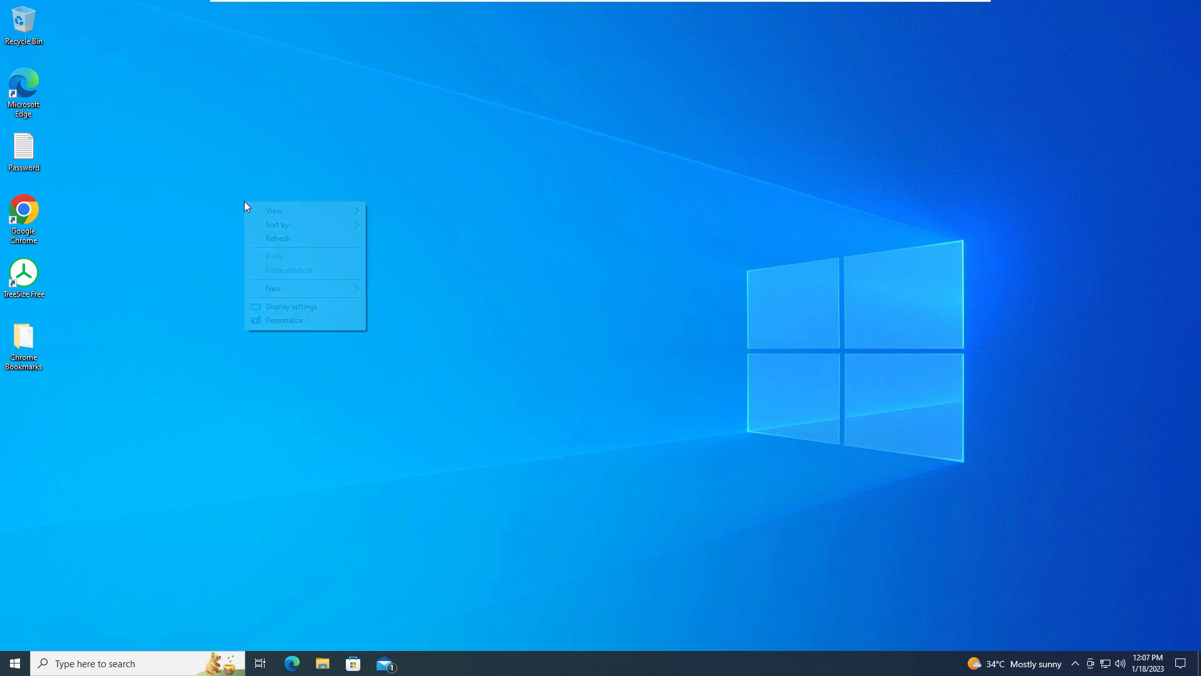
click(285, 238)
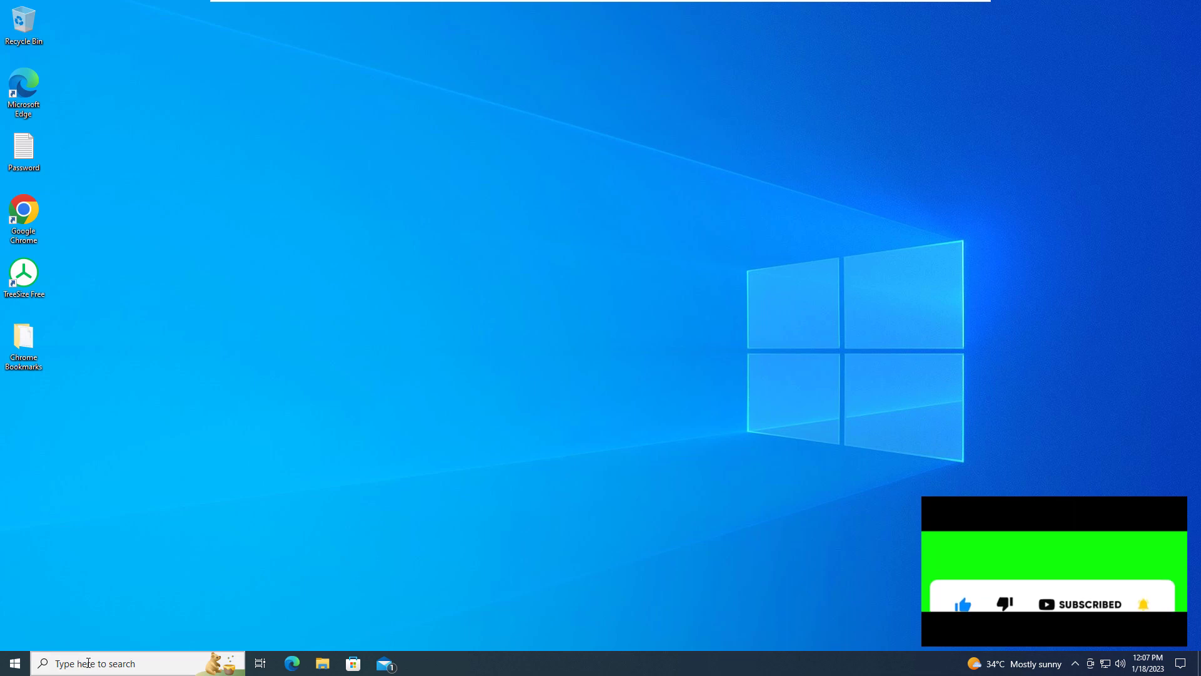
Step: Start a Windows search, dismiss it, then launch the Run app
click(88, 663)
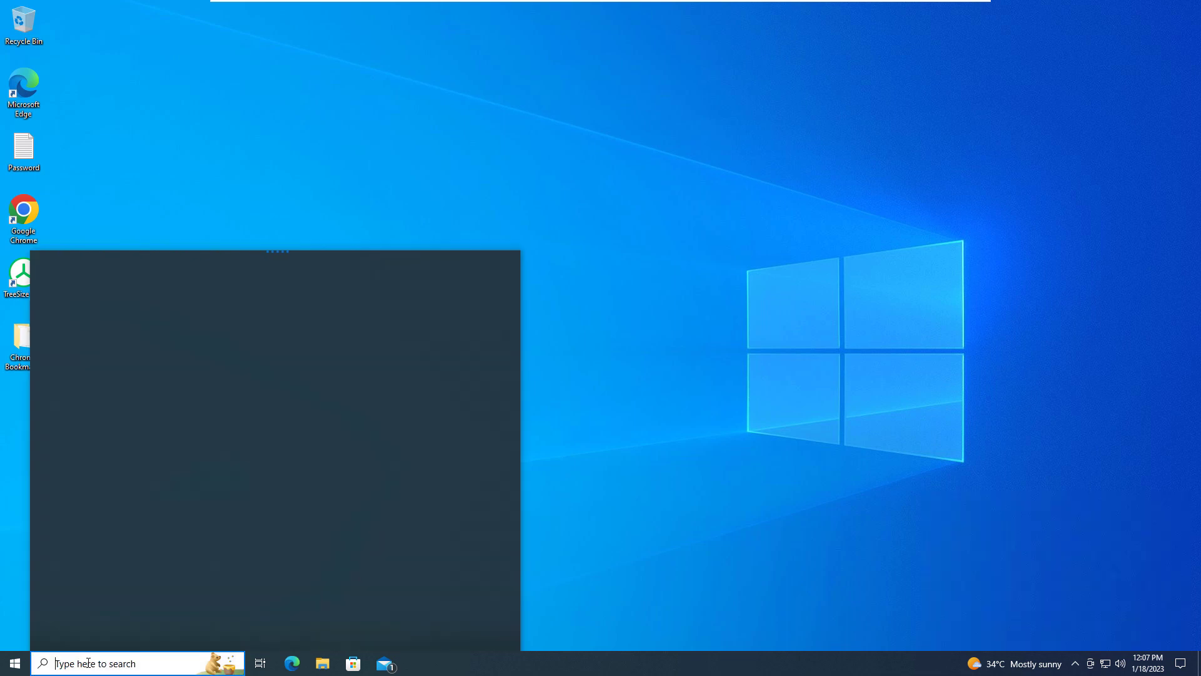
key(Escape)
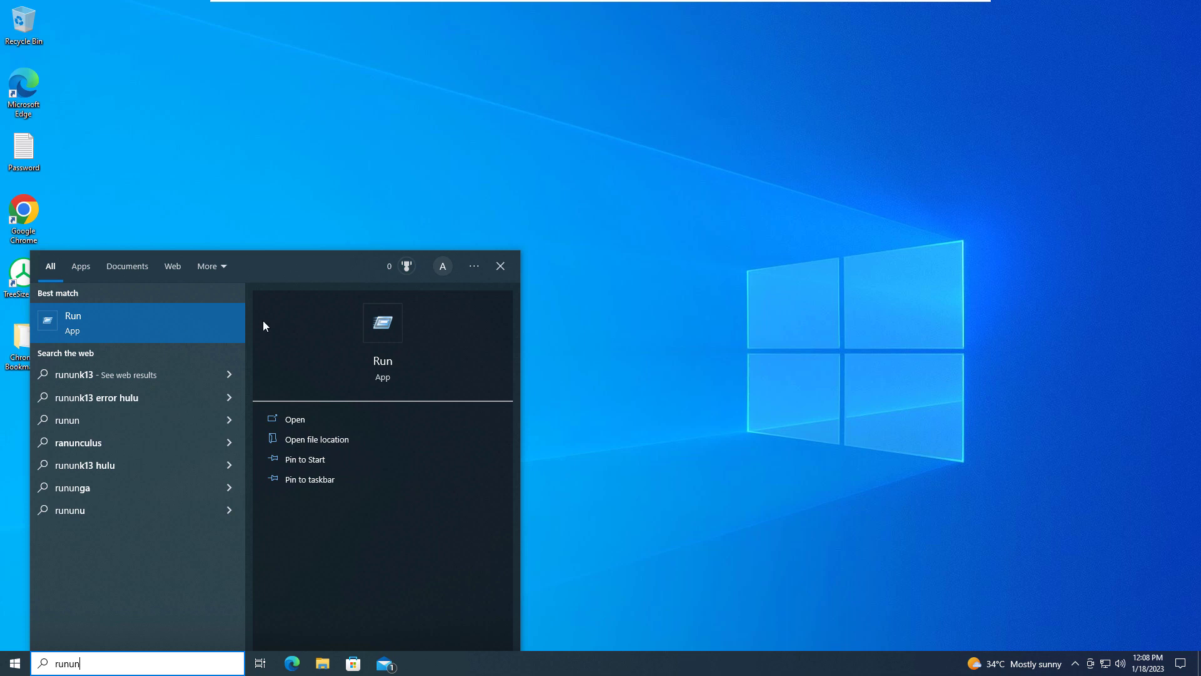
click(380, 366)
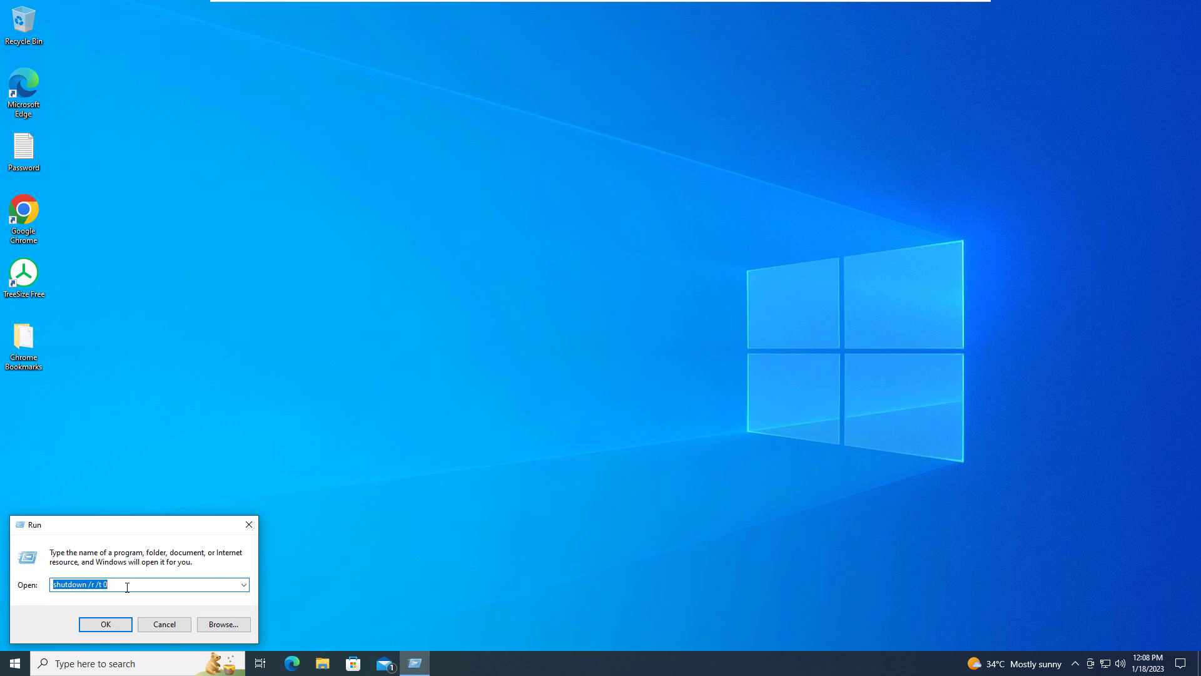
Step: Check the shutdown /r /t 0 command in Run's Open field, selecting its parts
click(126, 586)
drag(53, 584, 94, 584)
click(98, 583)
drag(98, 584, 101, 584)
click(114, 585)
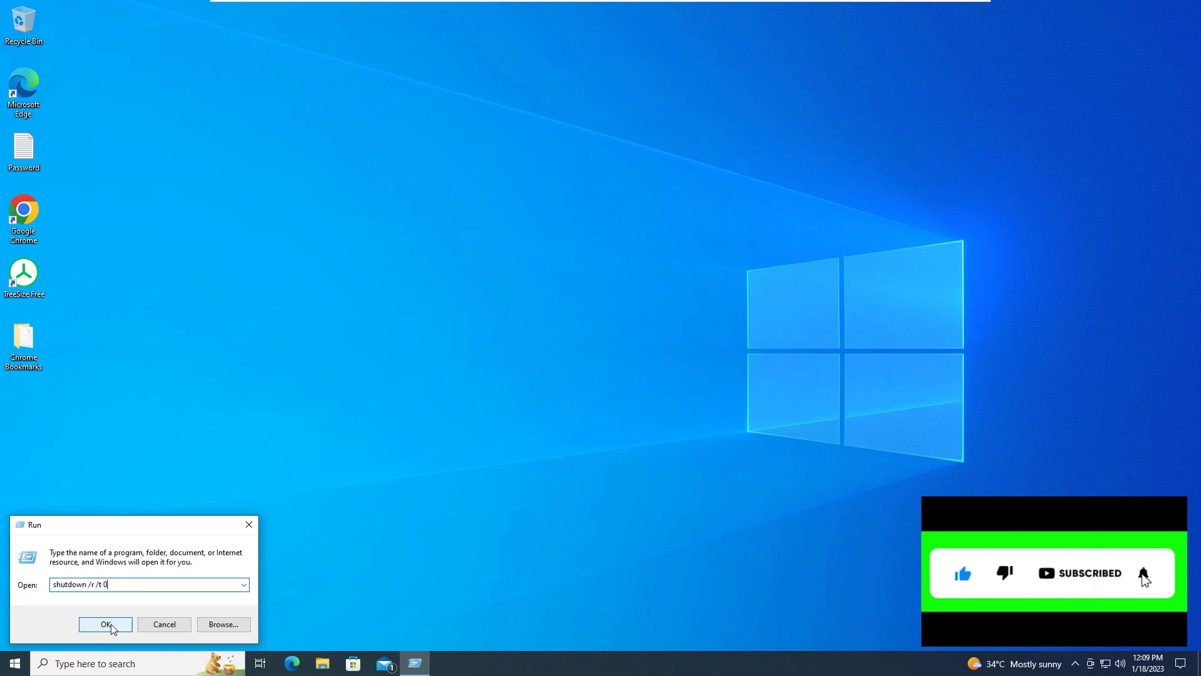
Step: Submit shutdown /r /t 0 from the Run dialog to restart the PC
click(106, 625)
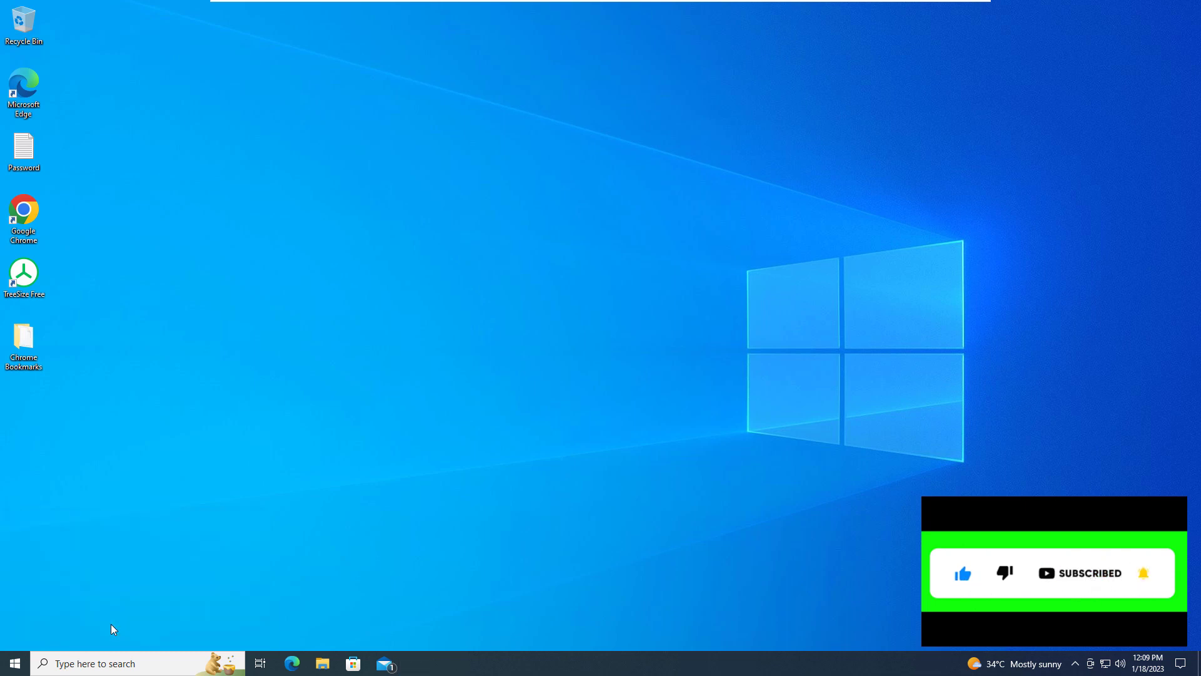